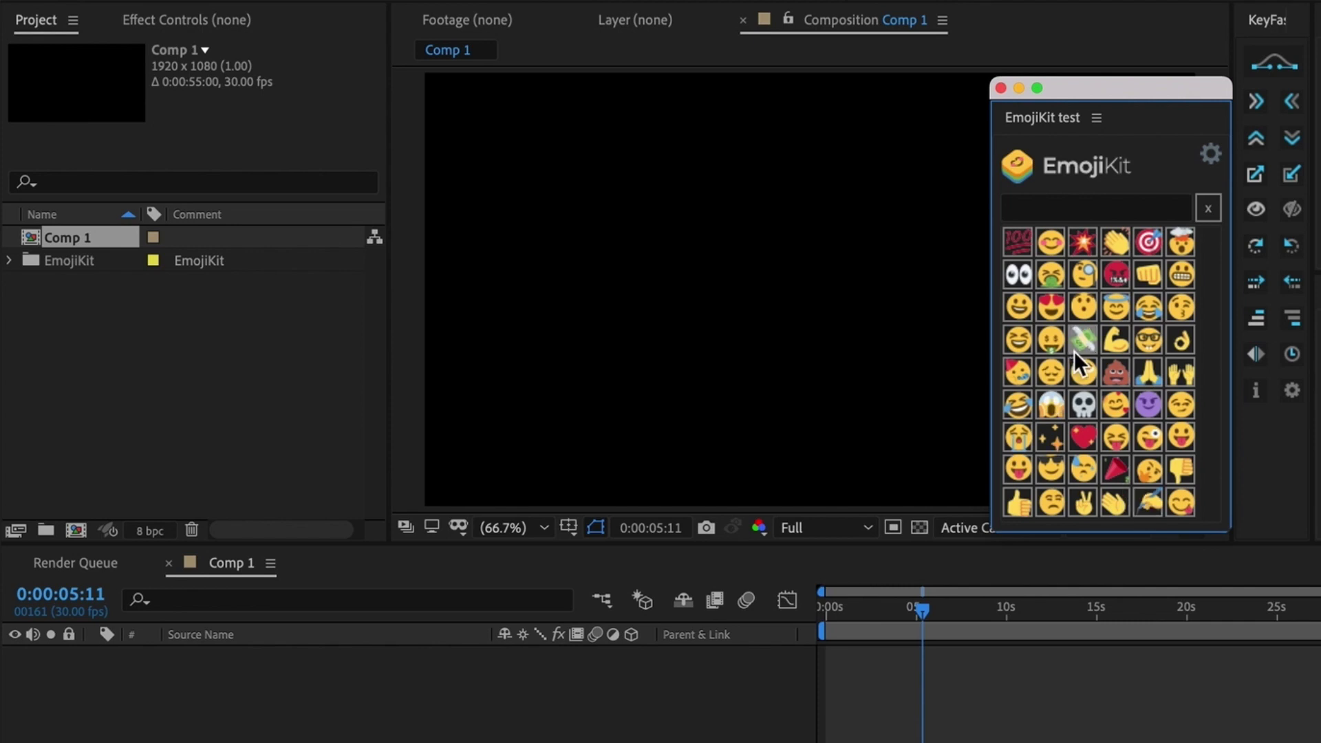
Add an animated hushed face to Comp 1, preview it, then delete the layer.
click(1081, 320)
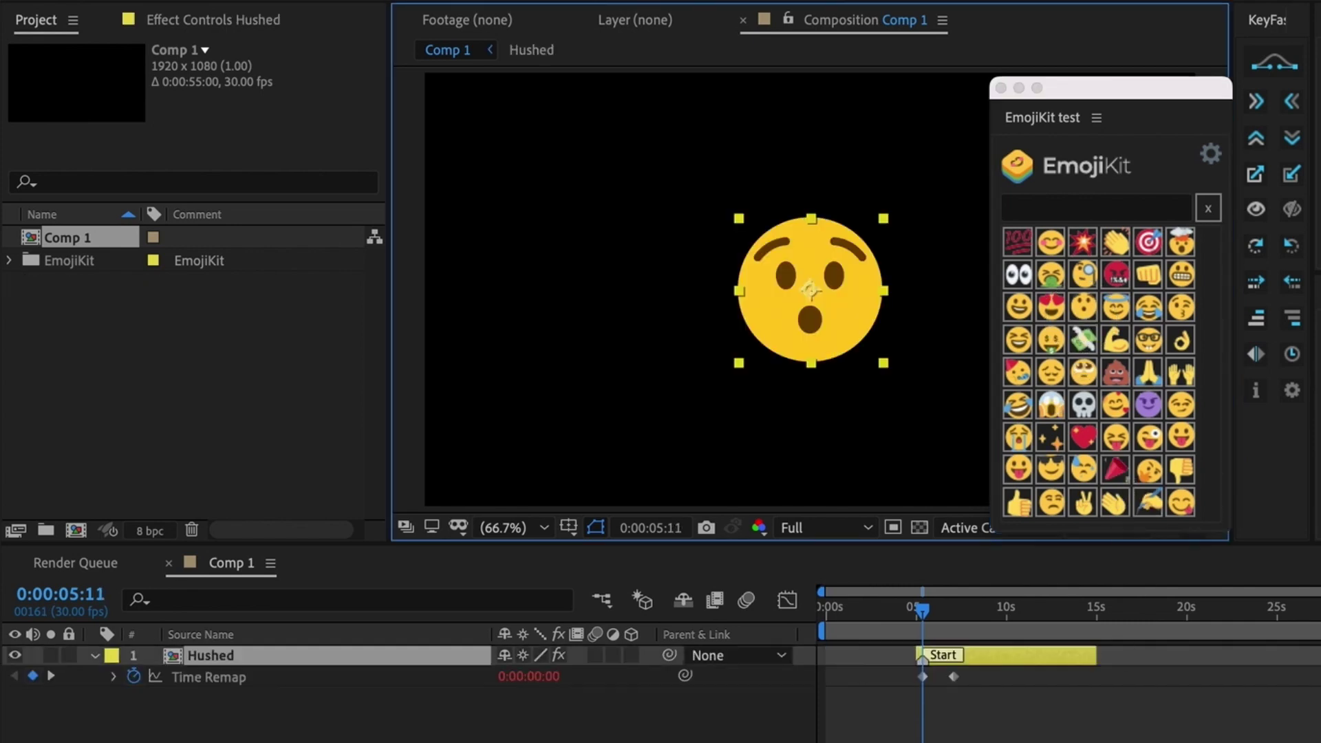
key(ctrl+shift+a)
key(space)
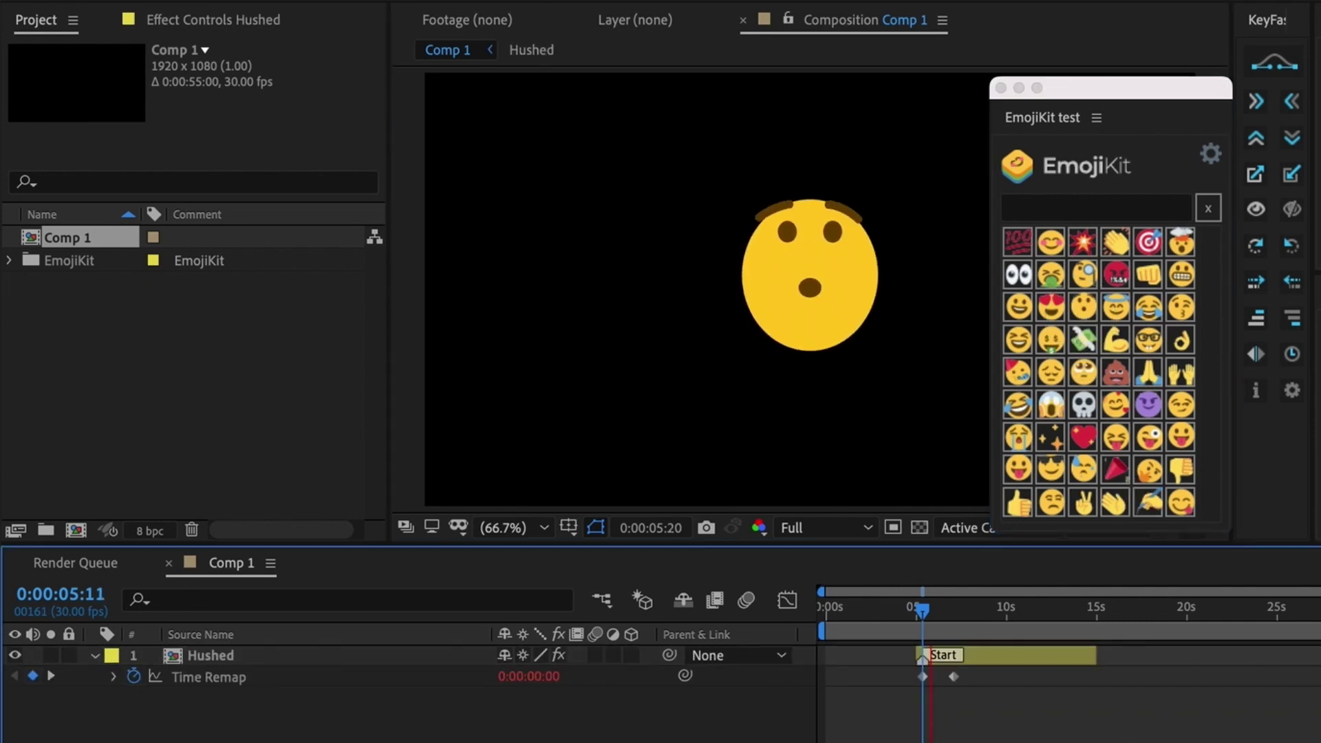
click(1047, 662)
key(Delete)
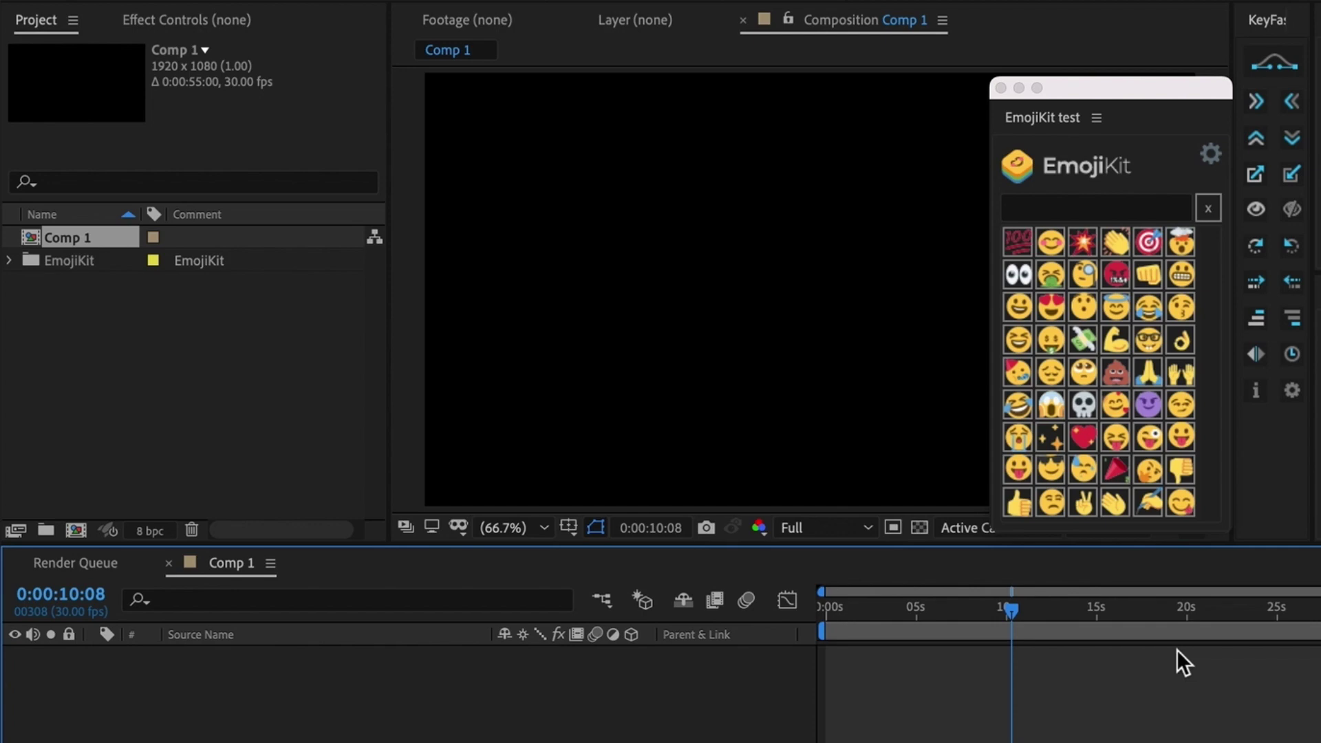
Search the EmojiKit set, then clear the search to show every emoji again.
click(1151, 209)
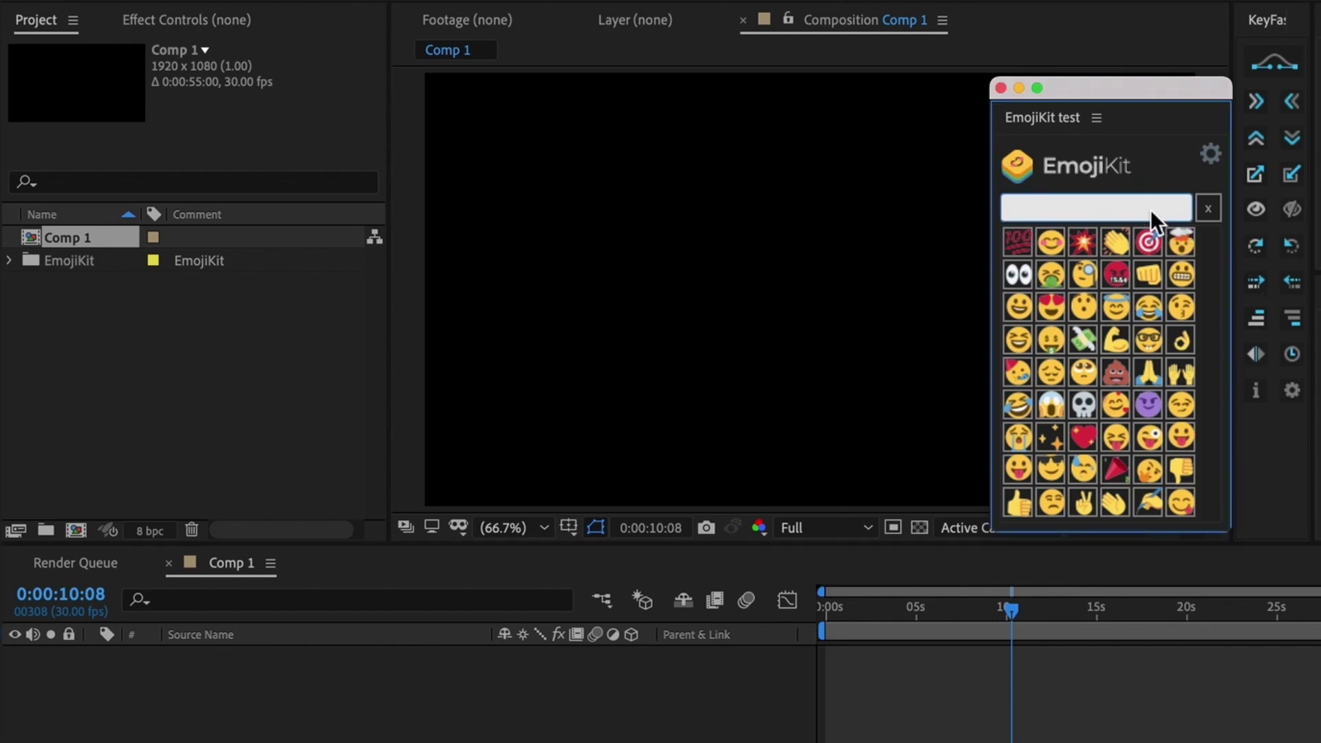
text(nega)
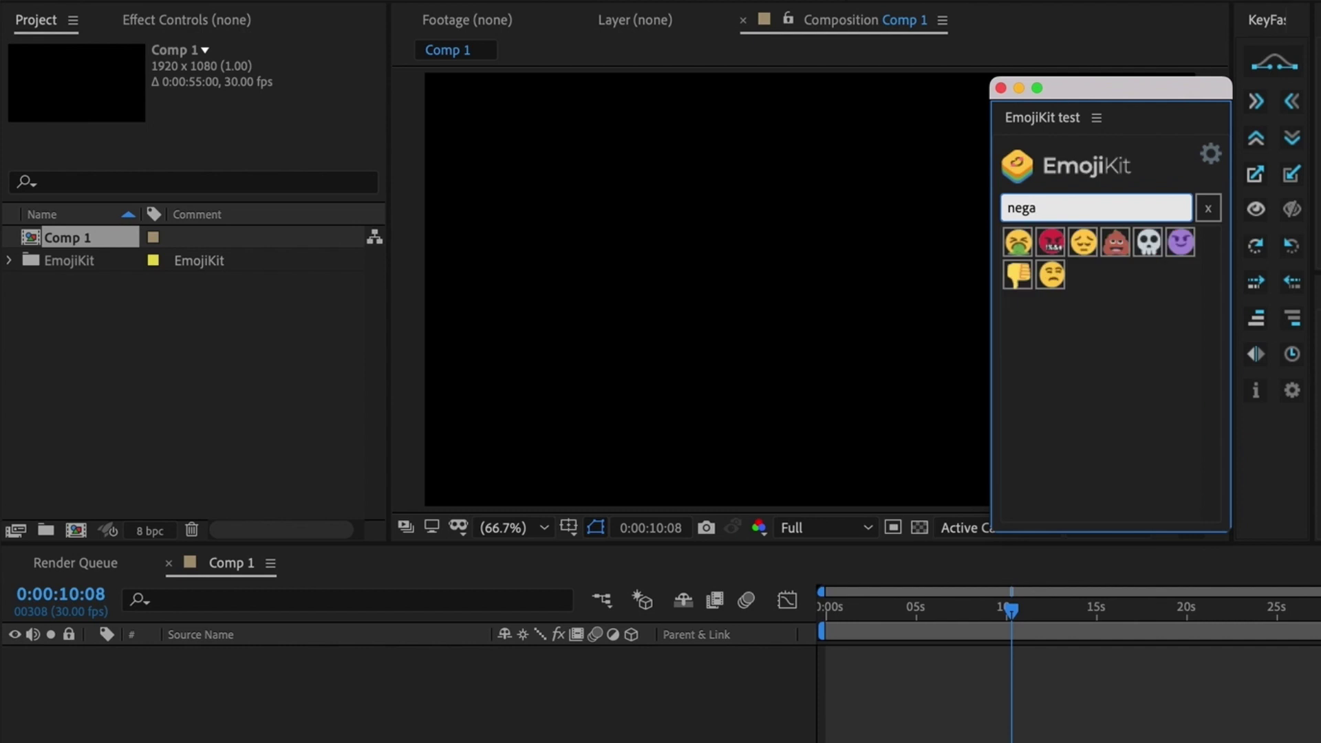
key(ctrl+a)
text(h)
text(app)
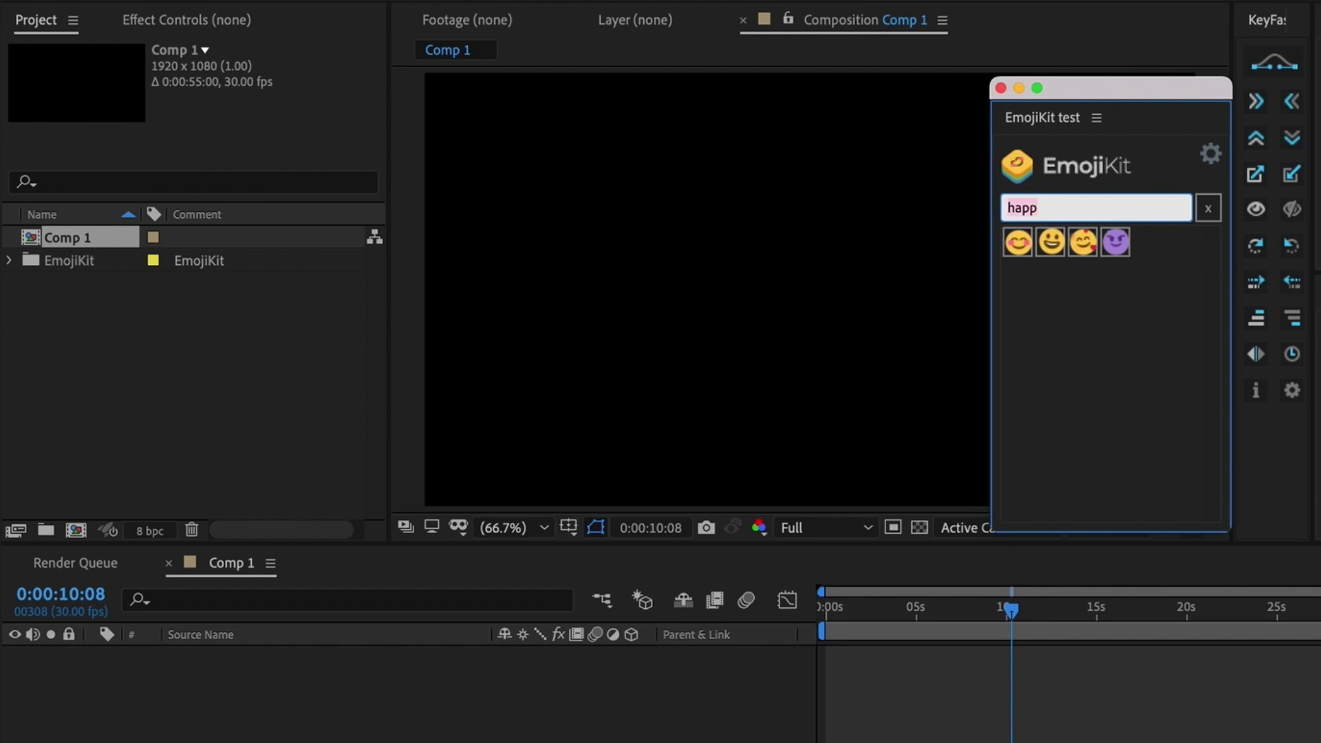
text(mad)
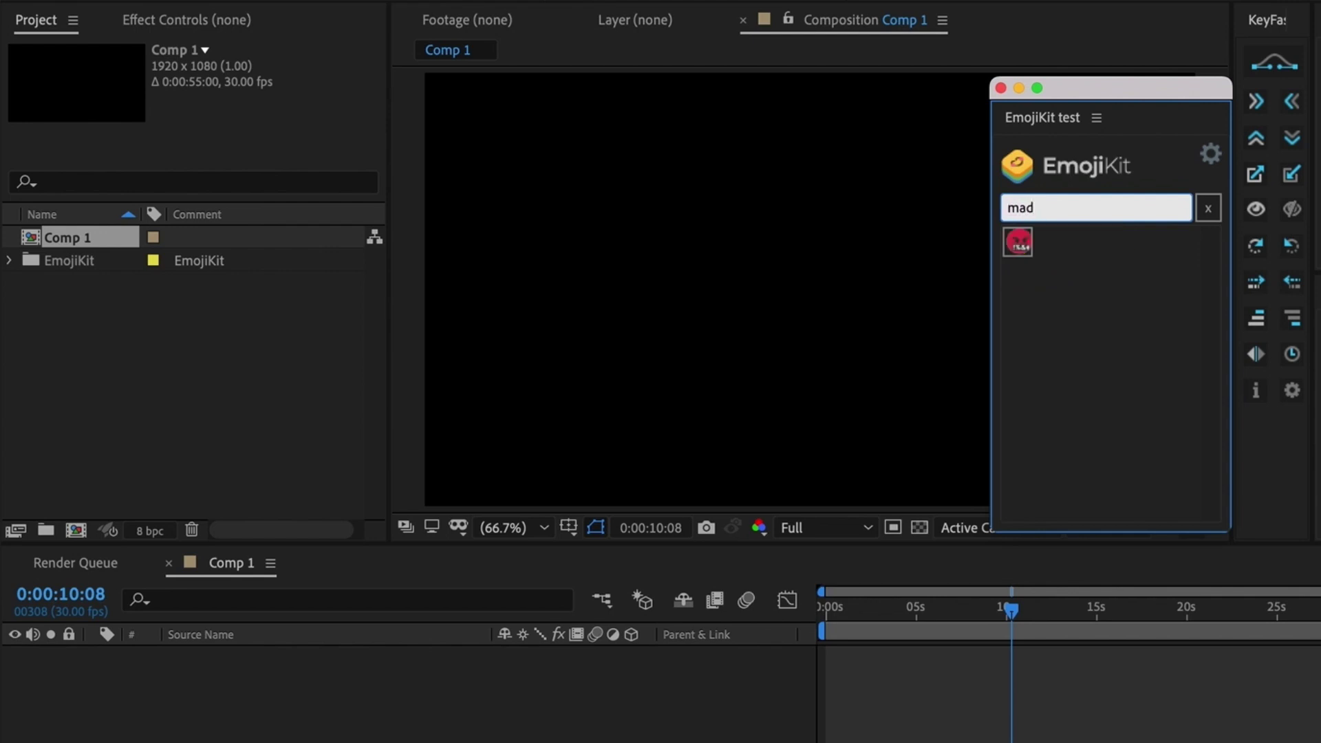
text(hand)
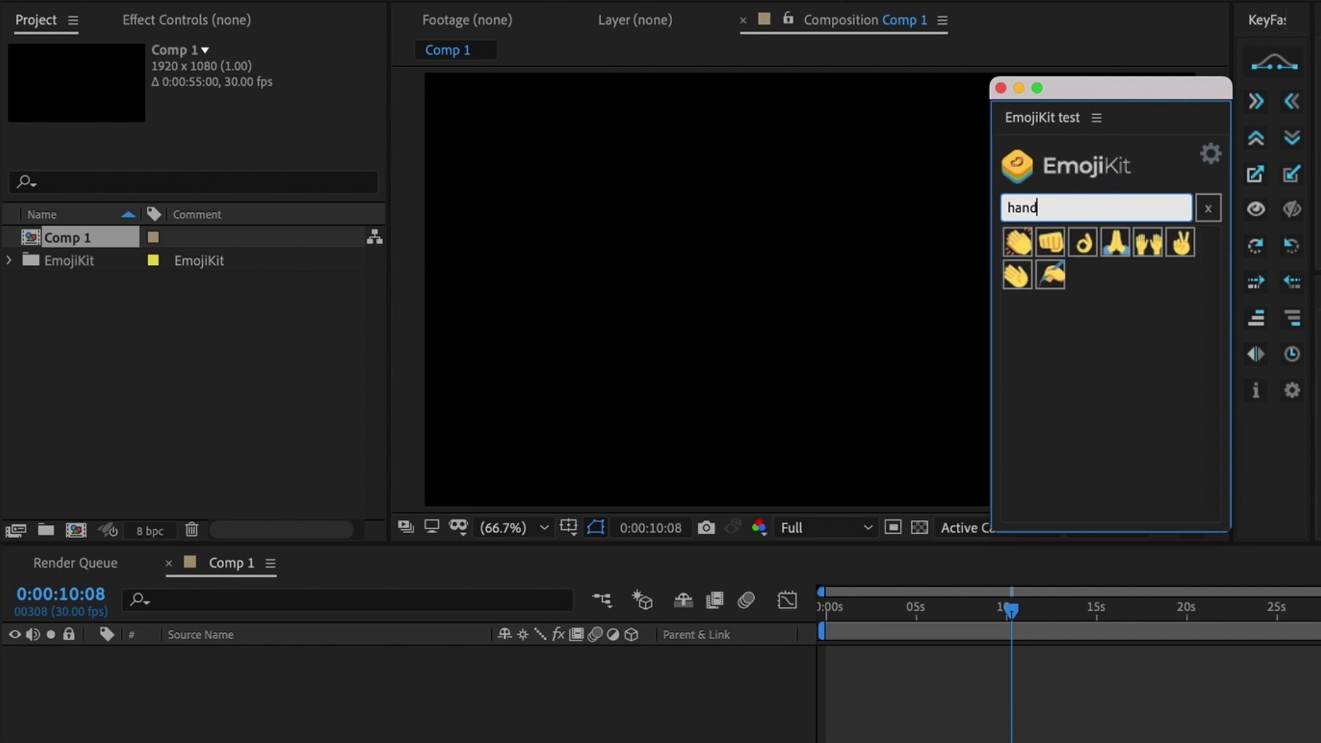
key(ctrl+a)
key(BackSpace)
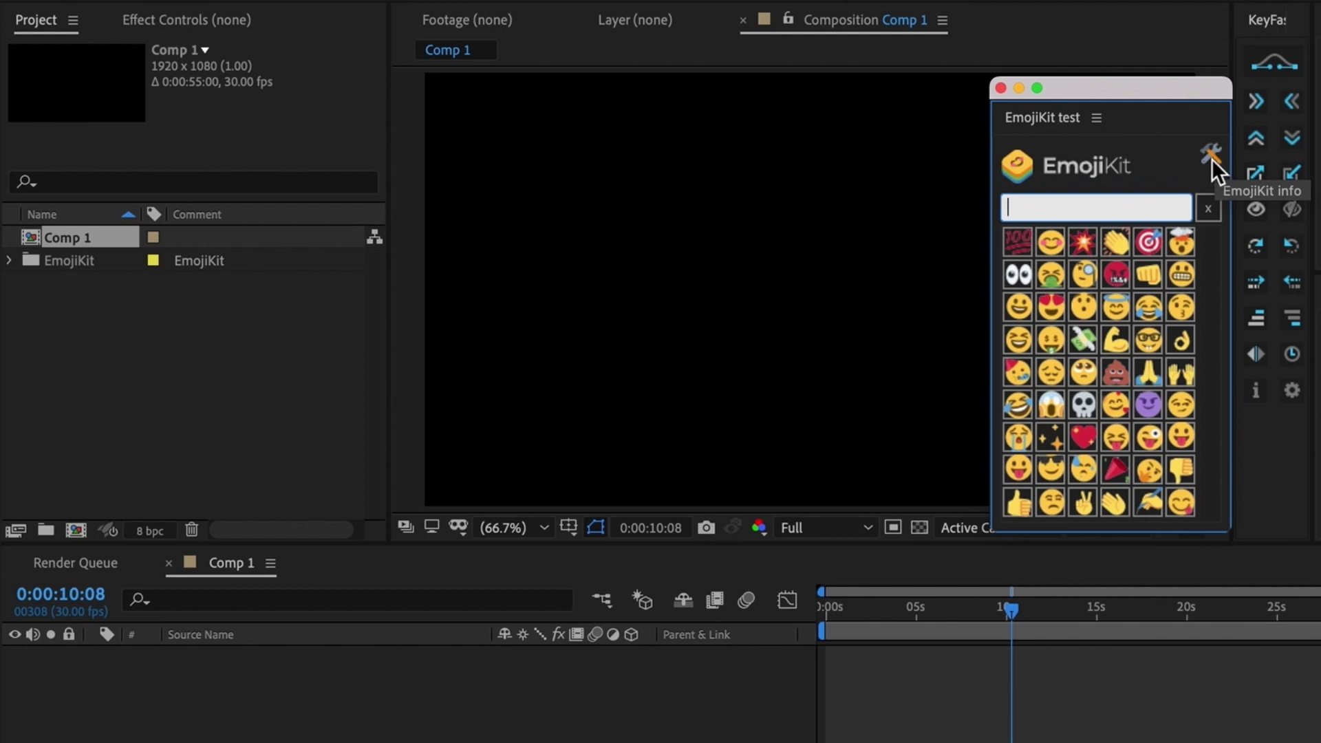
Set EmojiKit's emoji pixel size to 150 in the settings dialog.
click(1212, 159)
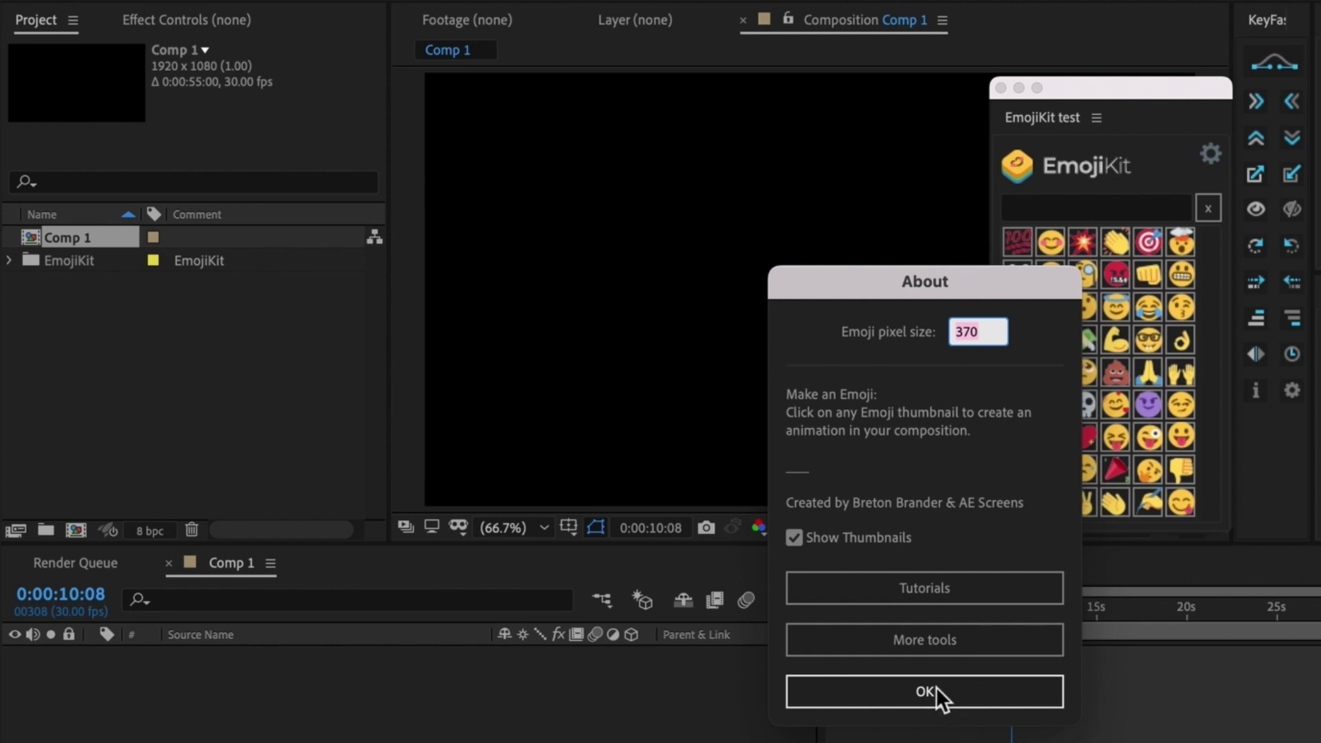
text(150)
key(Return)
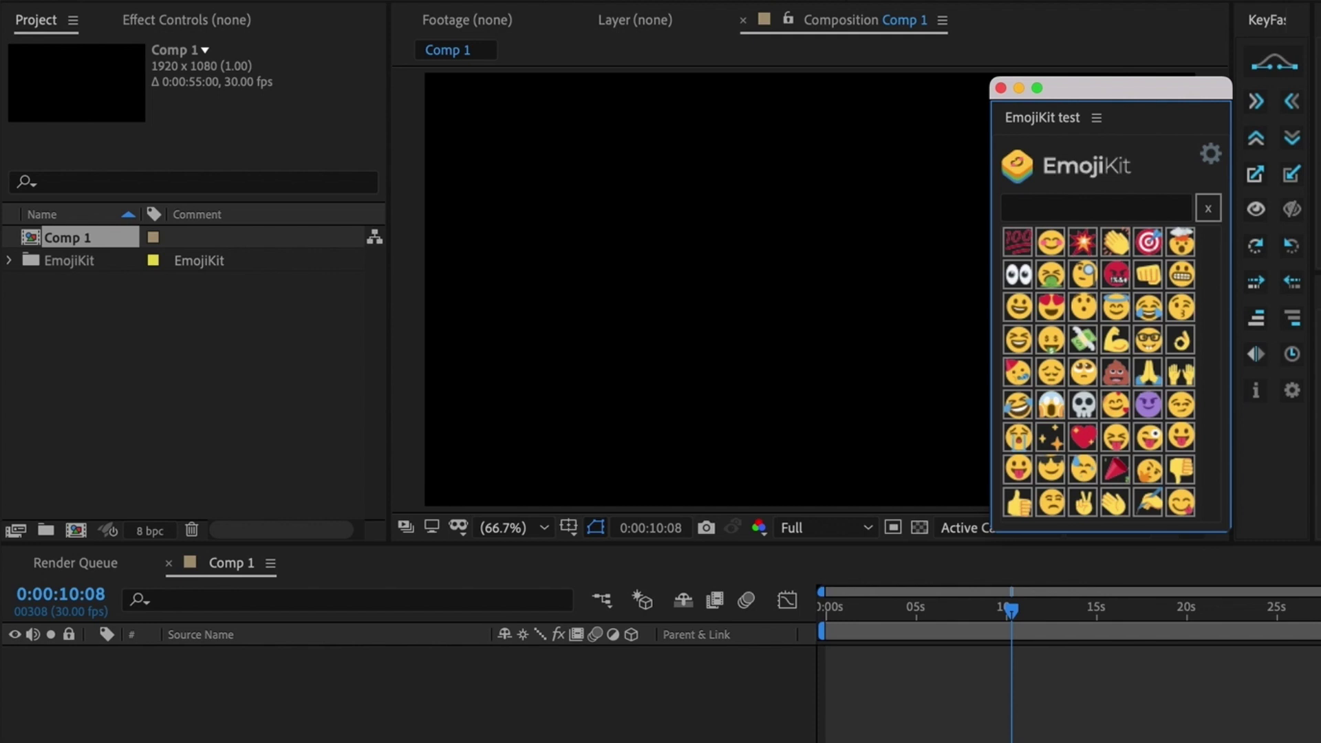
Add the Face with monocle emoji layer to Comp 1 and deselect it.
click(1084, 271)
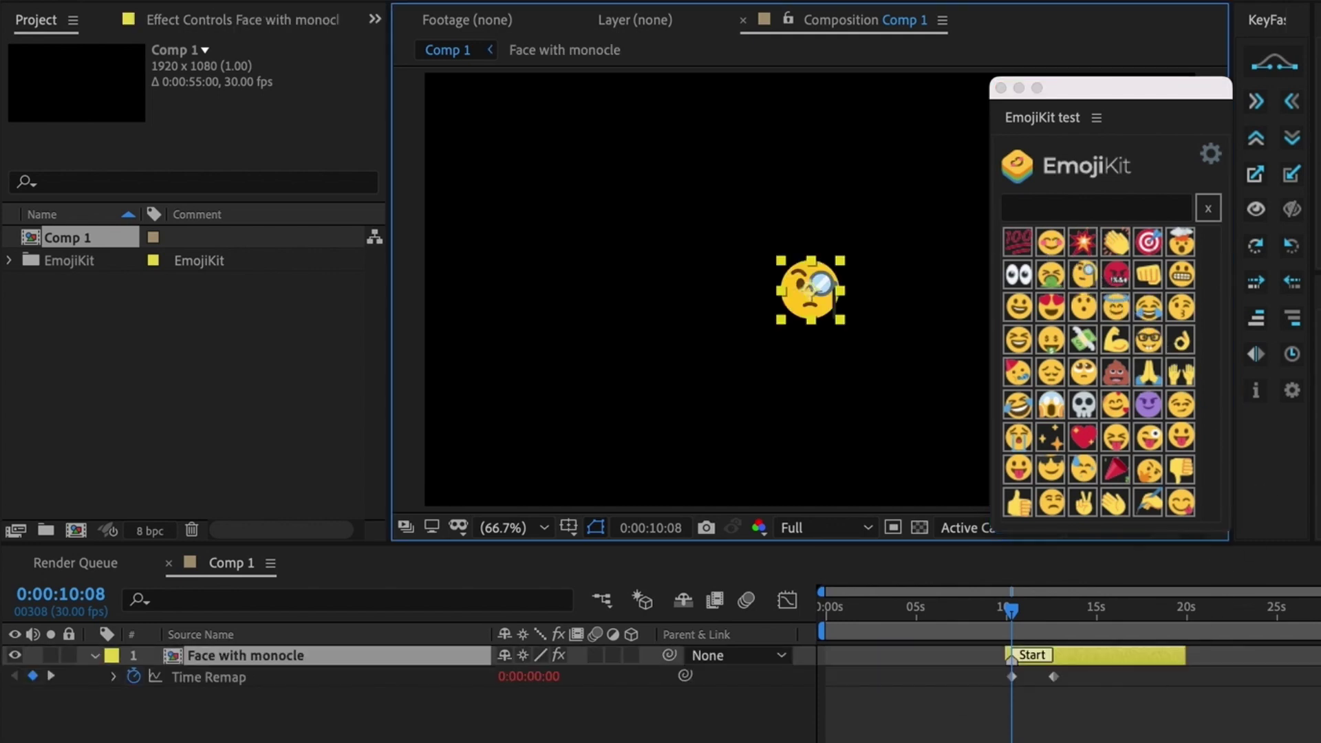
click(1080, 738)
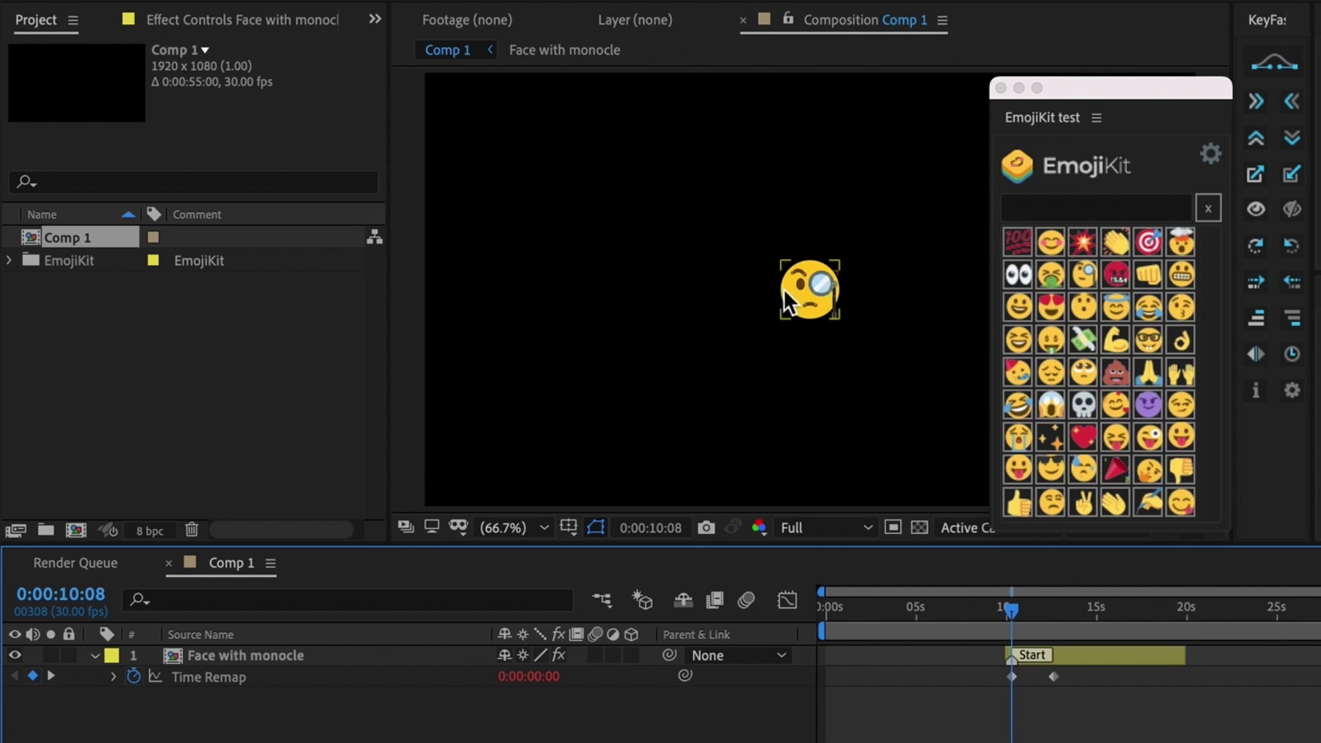
Open the Face with monocle precomp and review its 700×700, 60 fps composition settings unchanged.
double_click(820, 295)
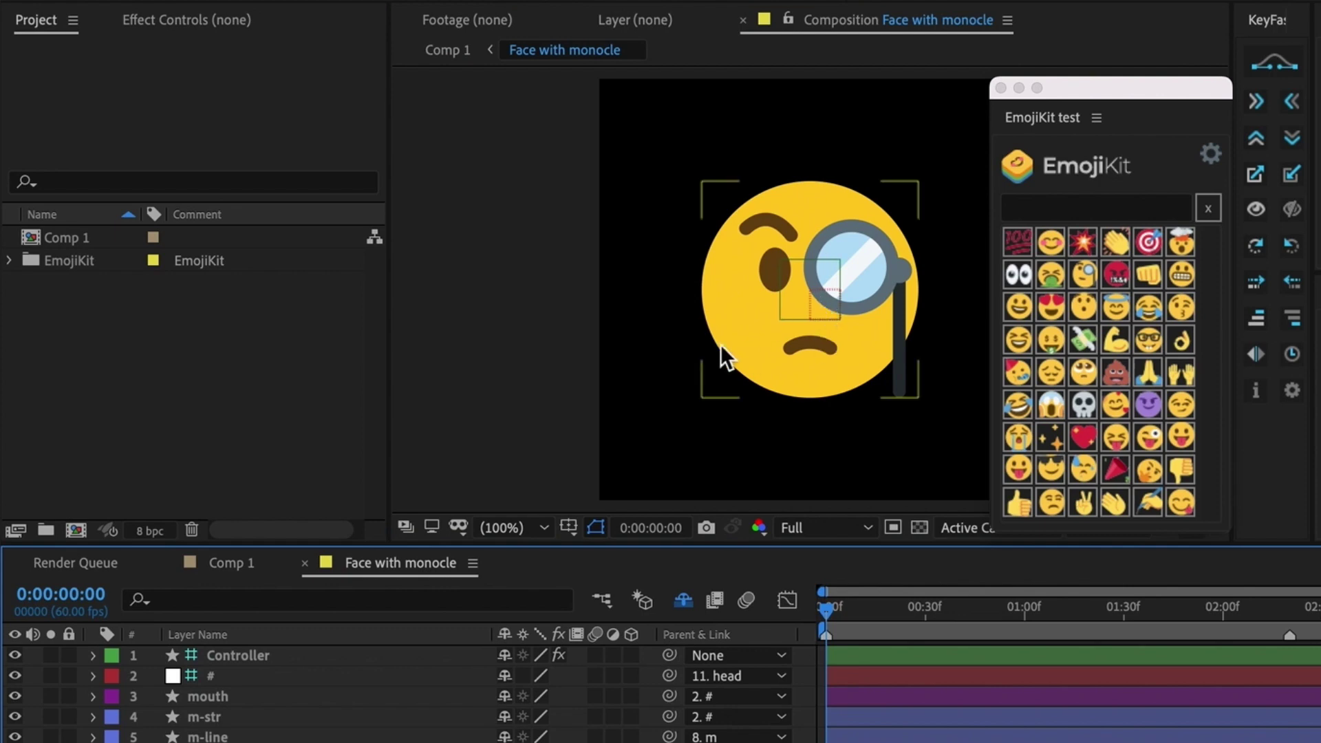
key(ctrl+k)
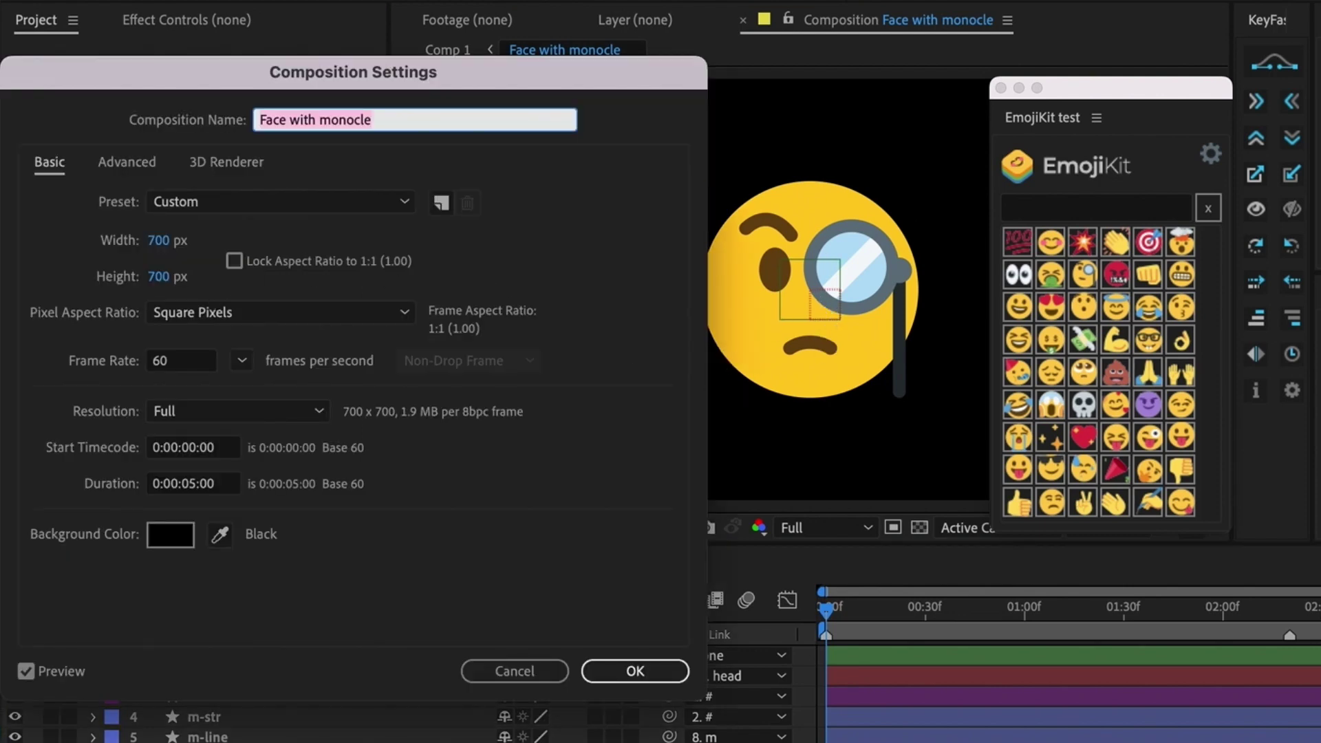
key(Return)
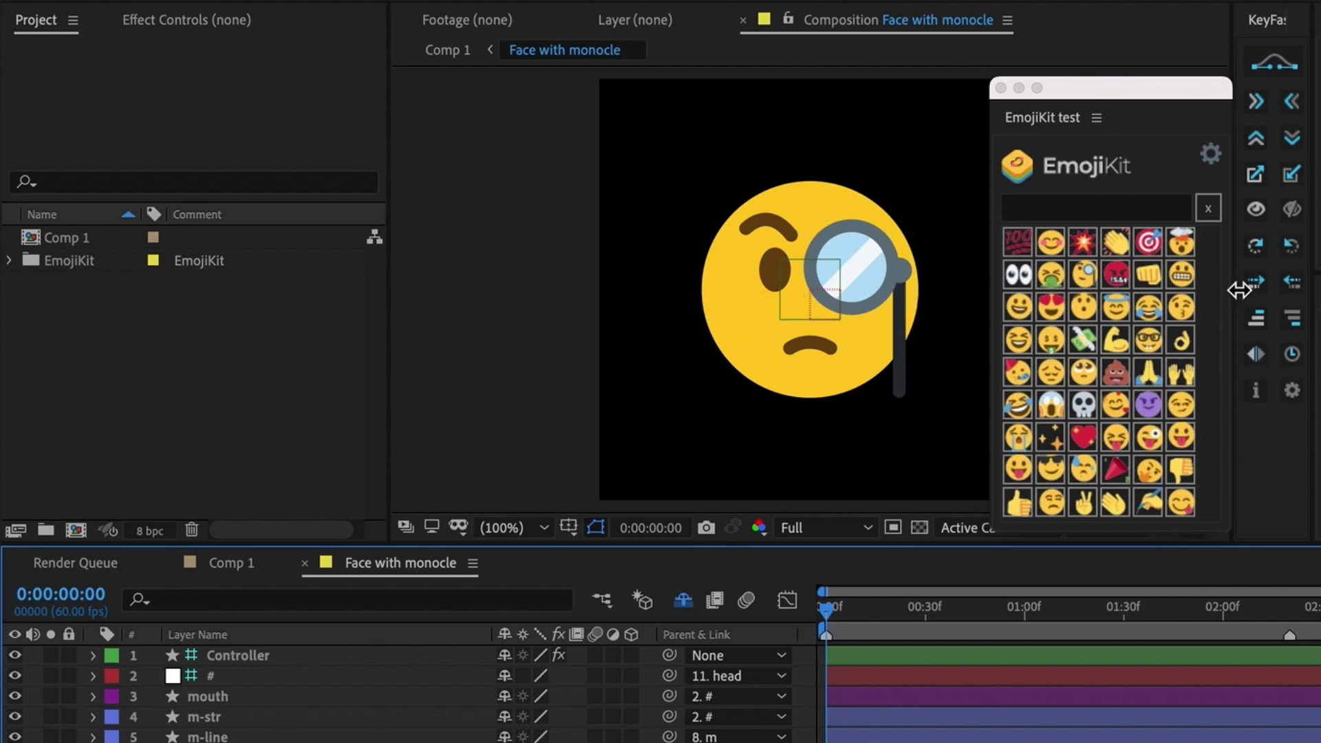
Restore the emoji pixel size to 370 and slide the monocle layer earlier to about five seconds.
click(1211, 153)
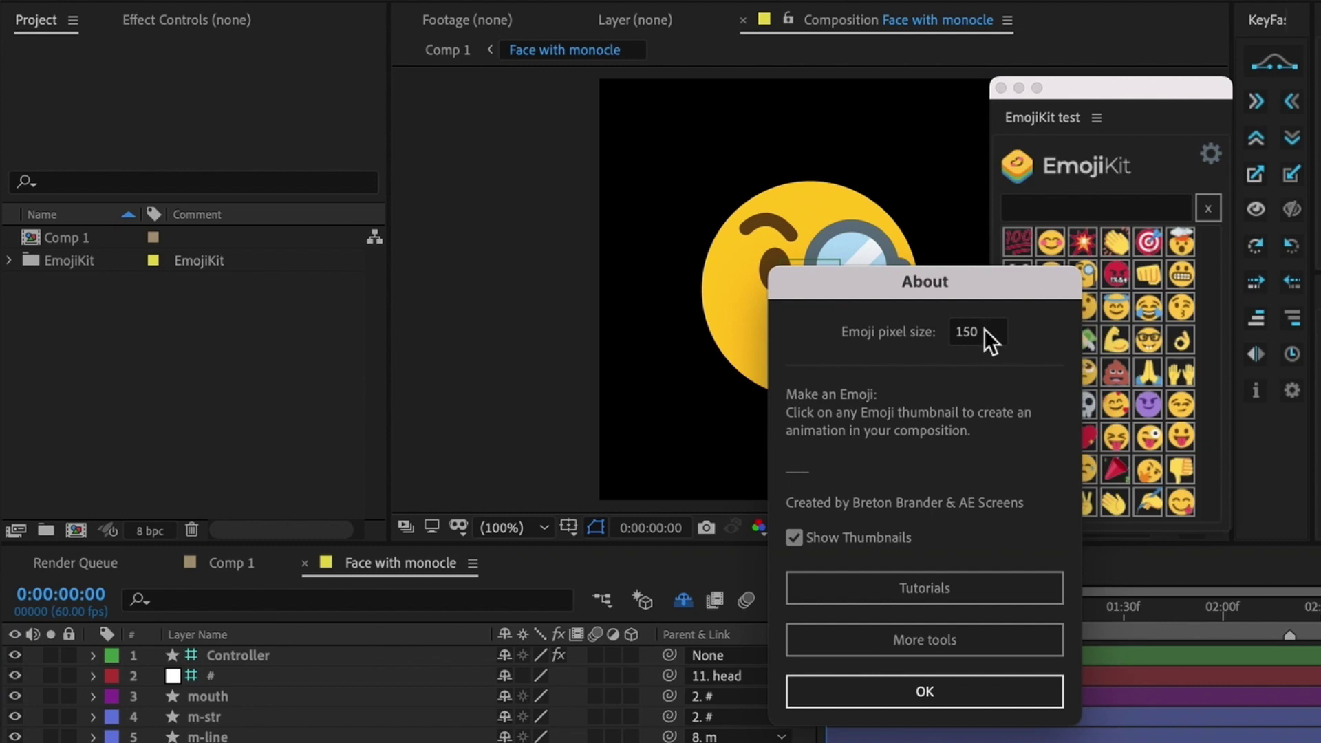
text(400)
key(Return)
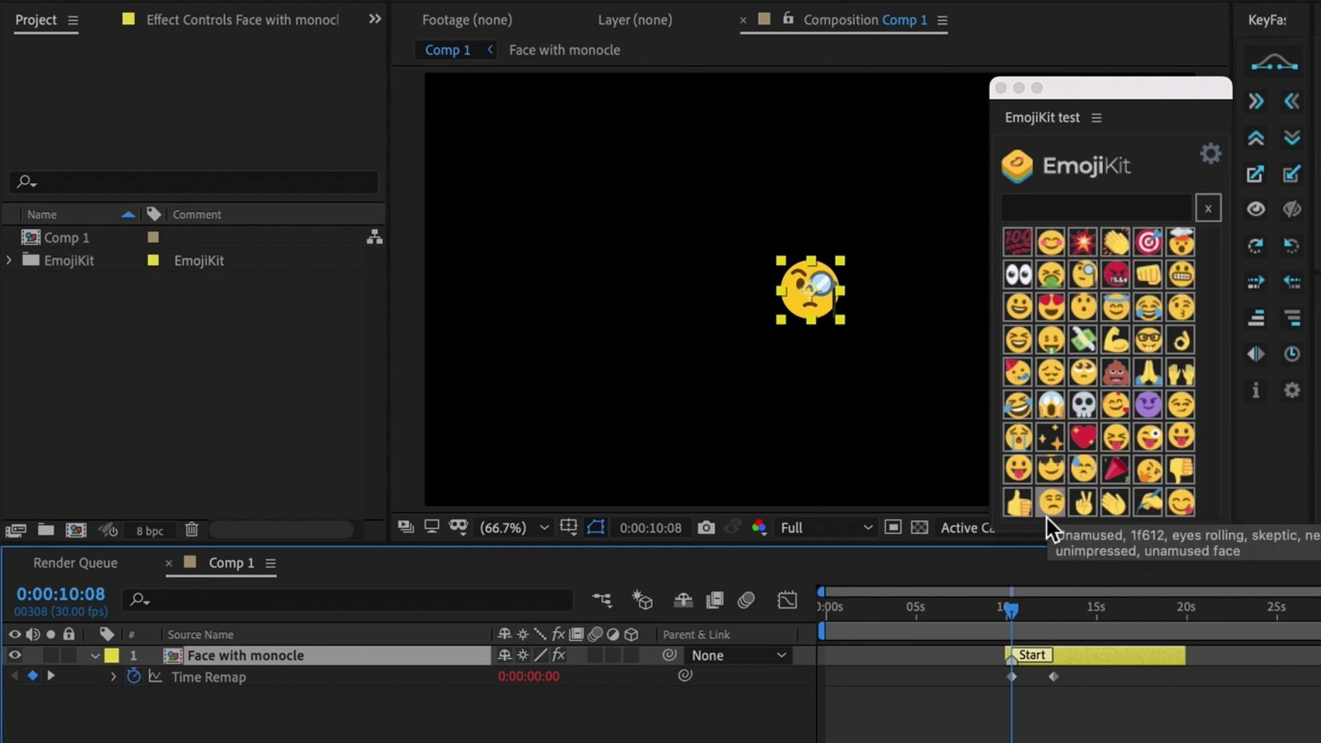
drag(1079, 654, 978, 661)
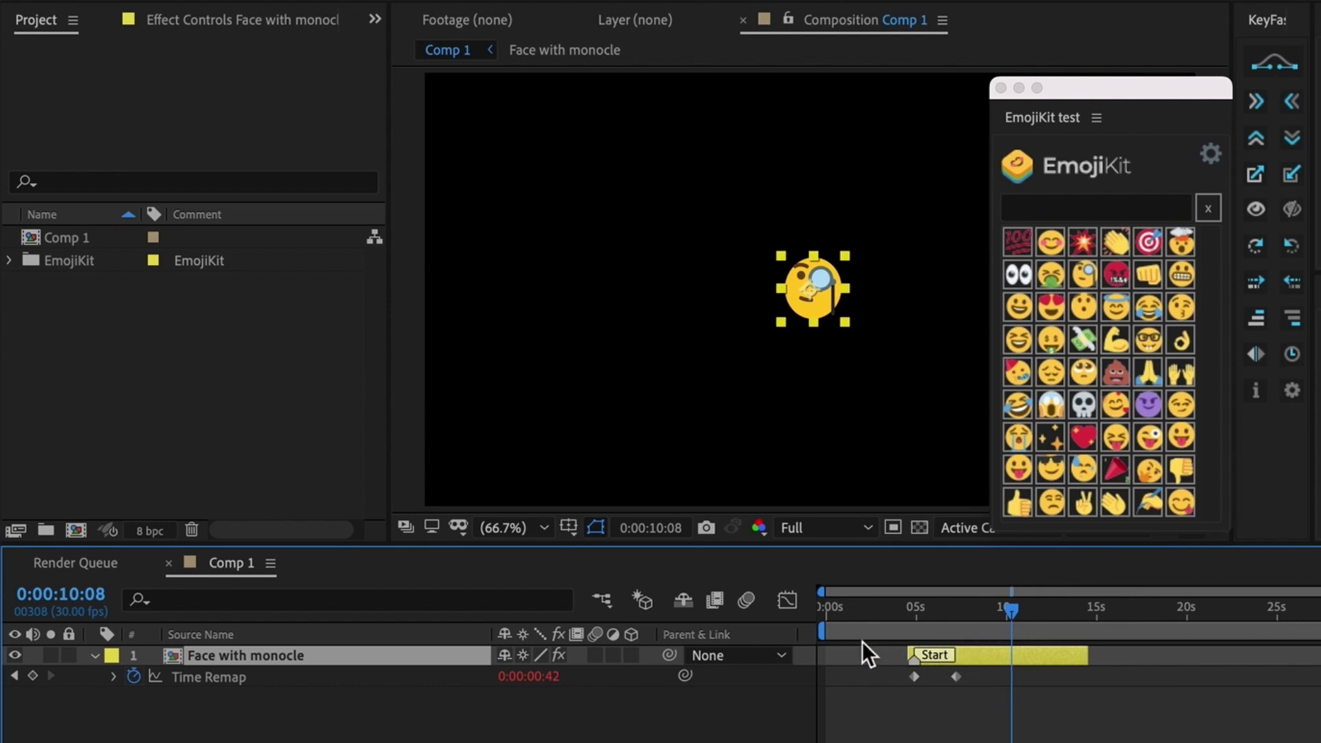